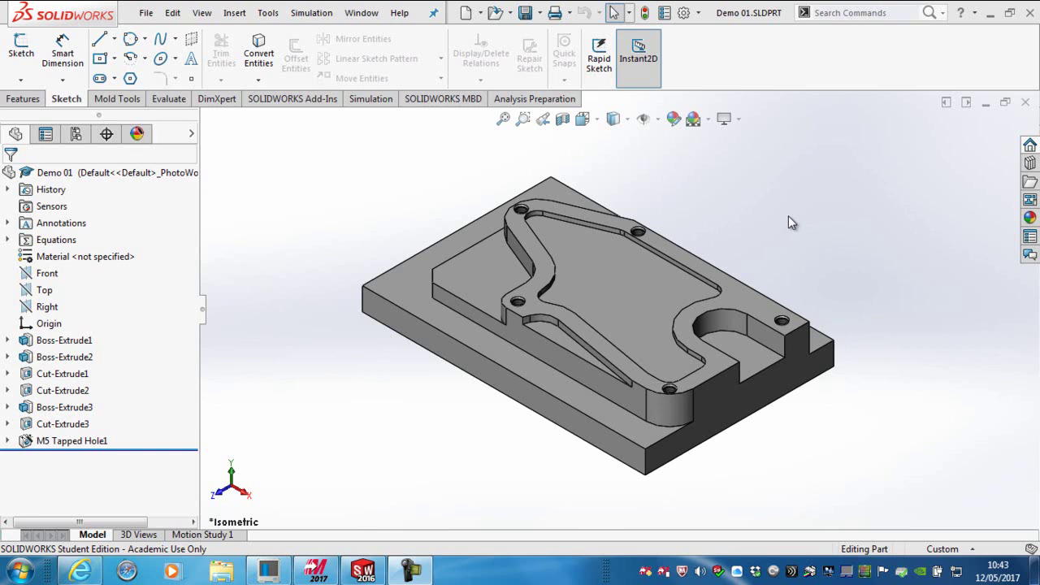
pyautogui.moveTo(588, 262); pyautogui.dragTo(845, 207, button='middle')
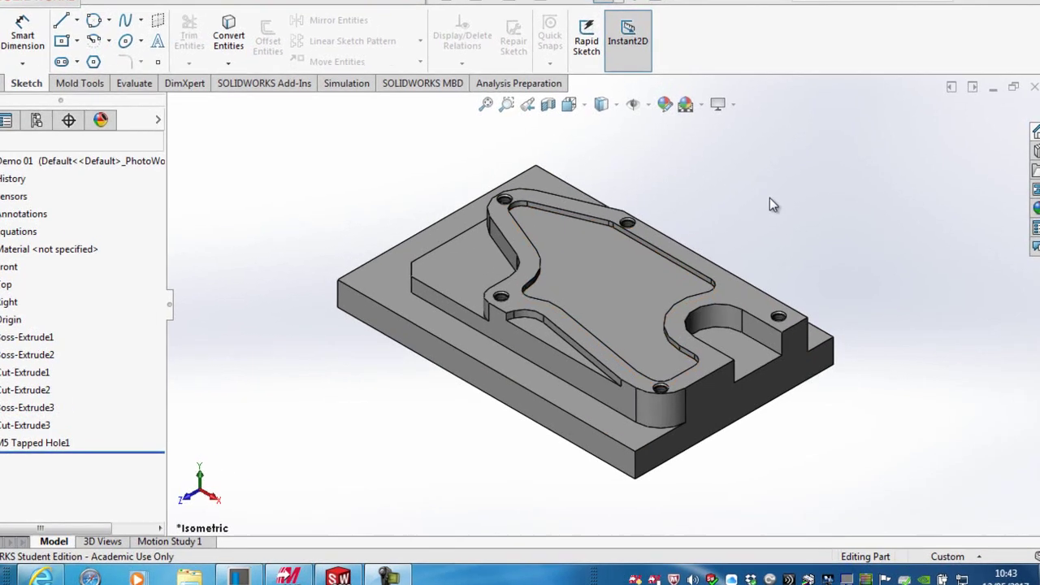
pyautogui.moveTo(824, 70); pyautogui.dragTo(866, 114, button='middle')
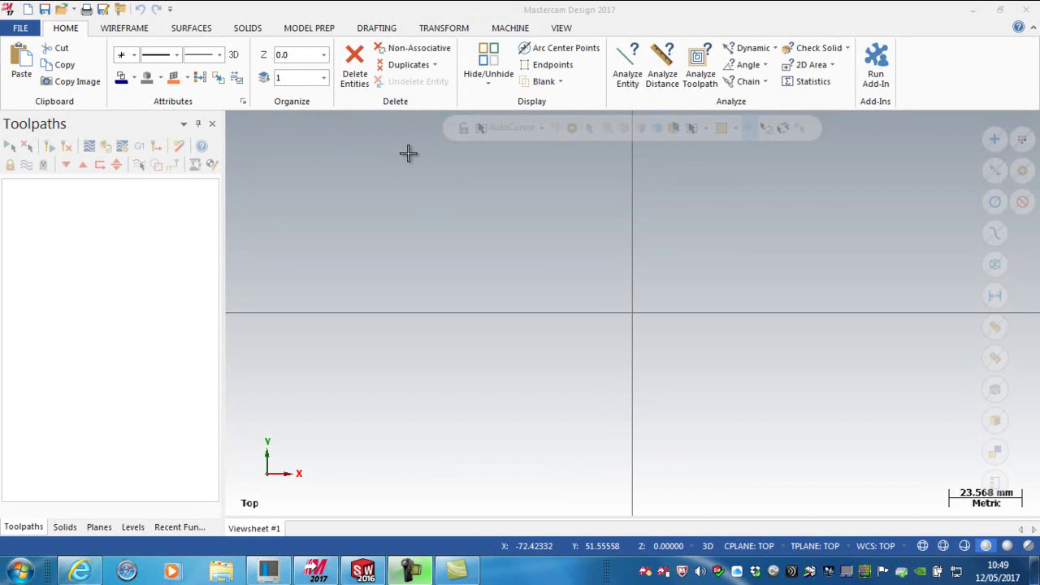
# Open the SOLIDWORKS part Demo 01.SLDPRT from the Mastercam Exercises folder in Mastercam, using the SOLIDWORKS file type filter
pyautogui.click(18, 28)
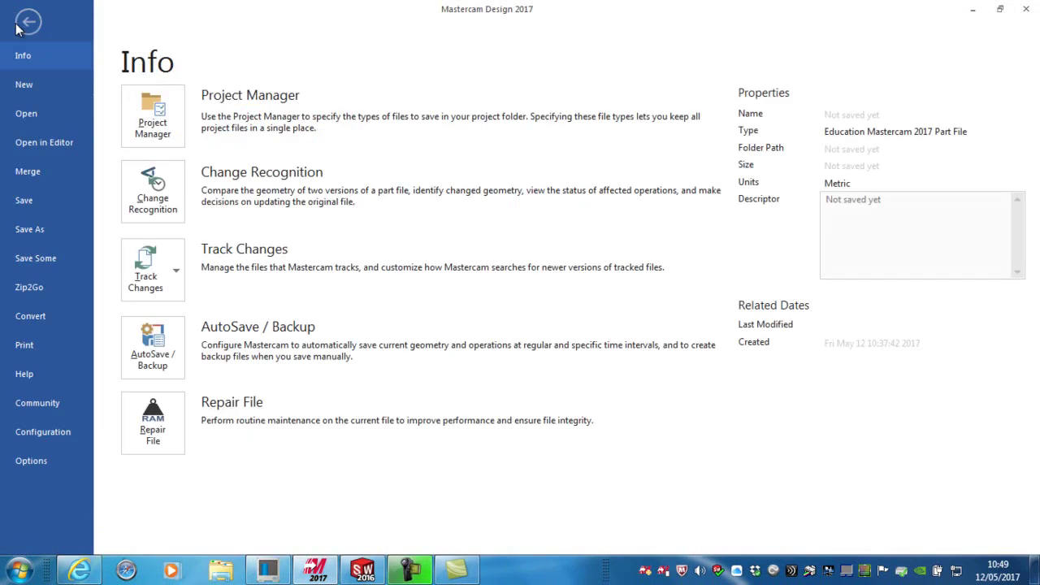
pyautogui.click(25, 115)
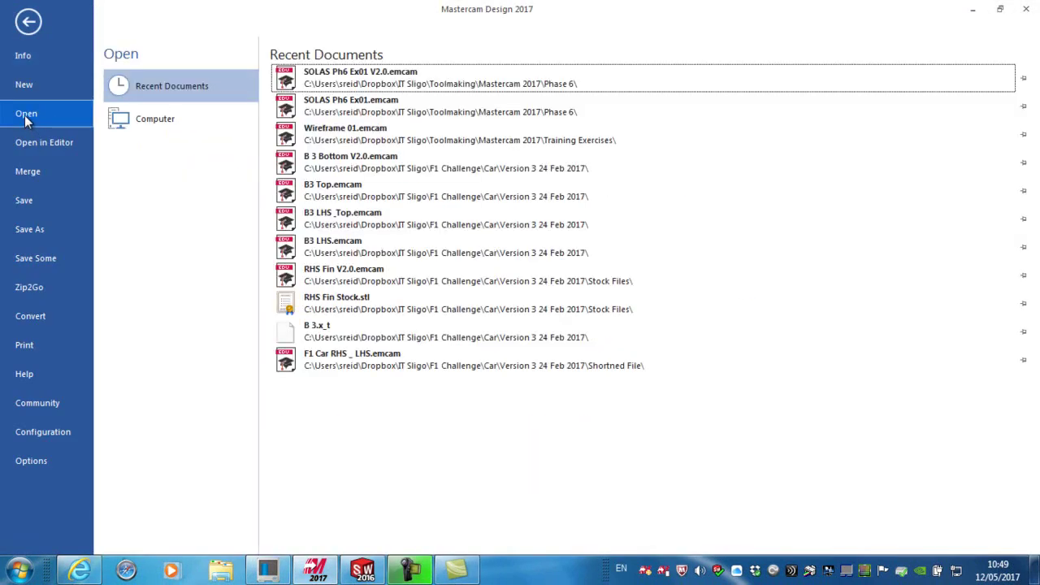
pyautogui.click(162, 119)
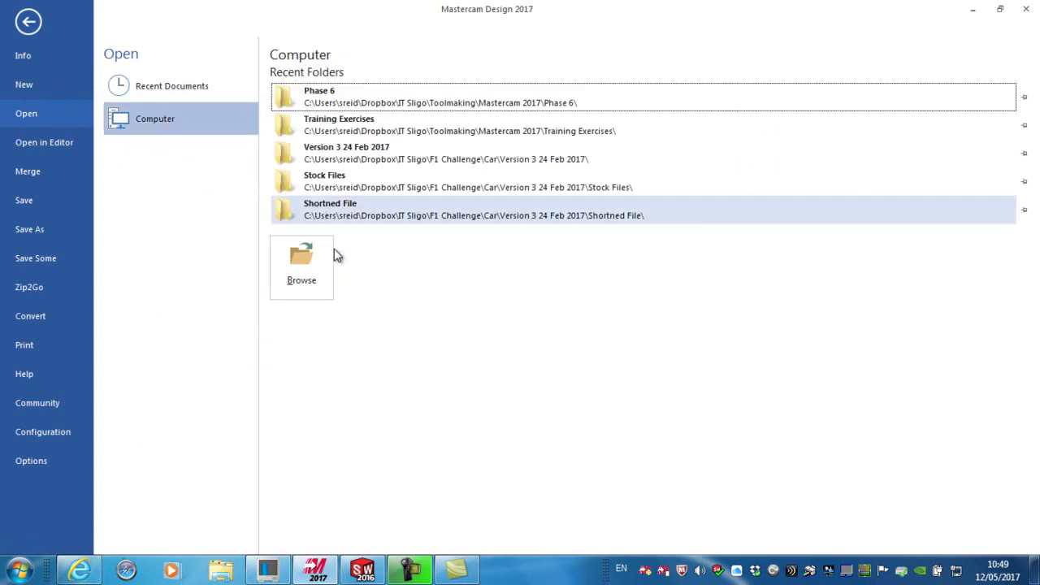
pyautogui.click(301, 264)
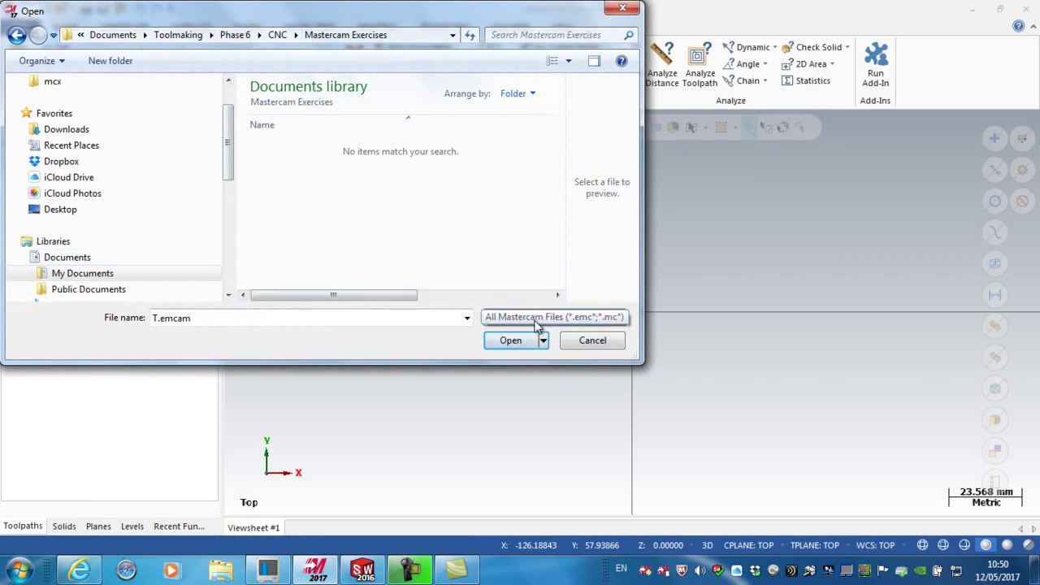
pyautogui.click(620, 318)
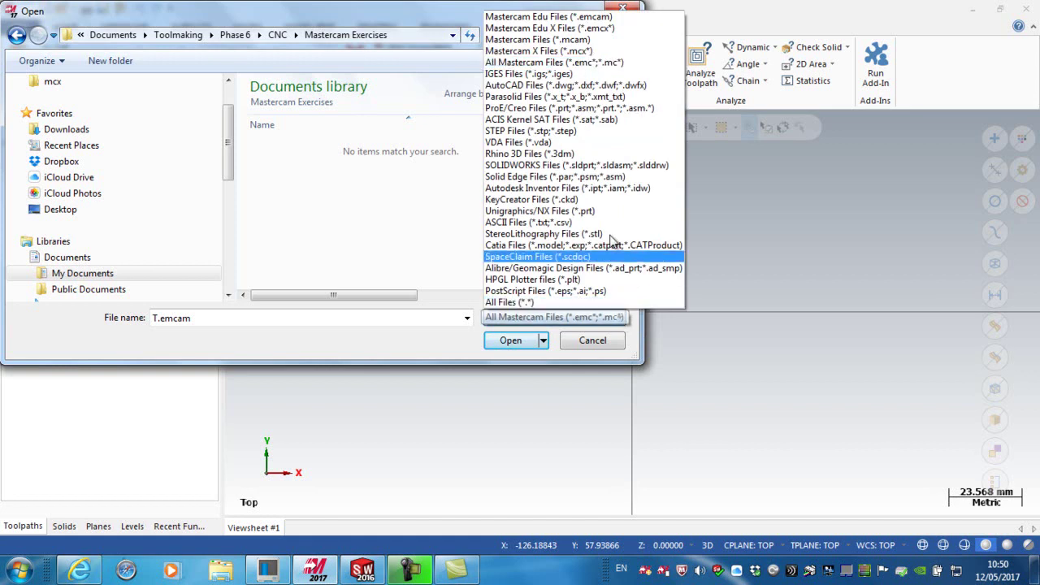
pyautogui.click(542, 166)
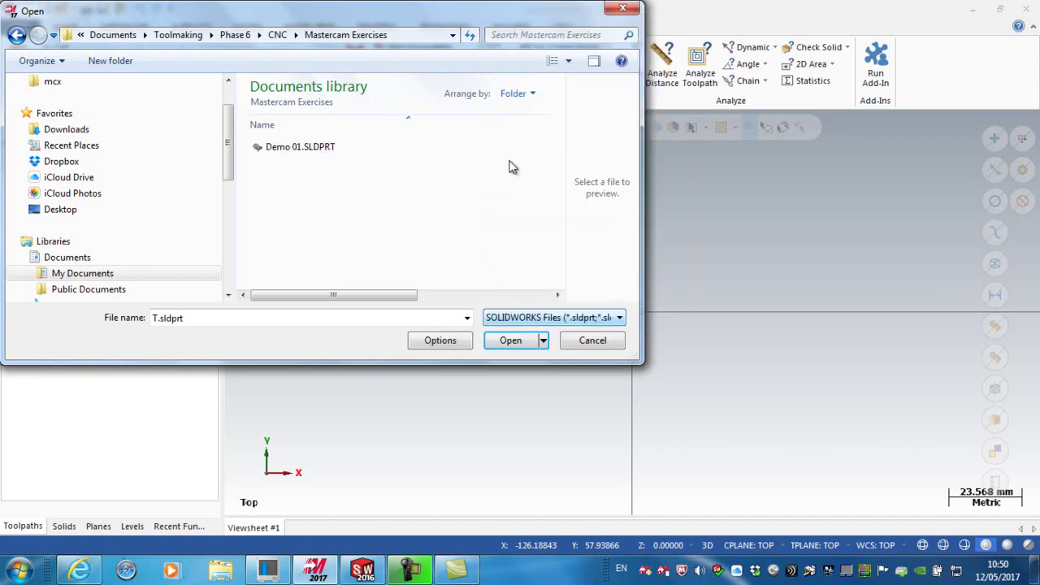
pyautogui.click(294, 148)
pyautogui.click(512, 341)
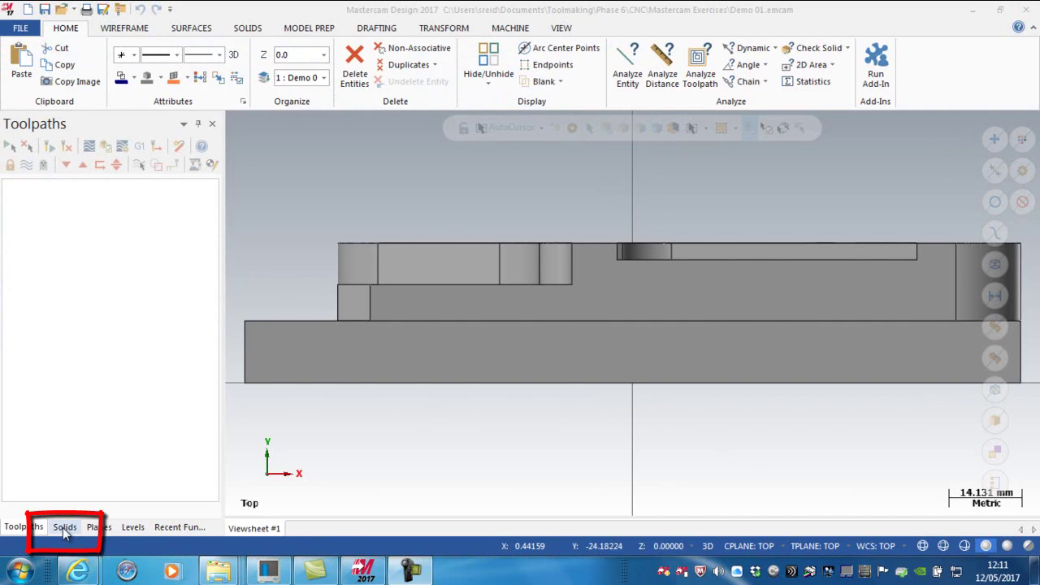
# Select the body of the imported Demo 01 solid in the solids tree and return to the toolpaths list
pyautogui.click(62, 527)
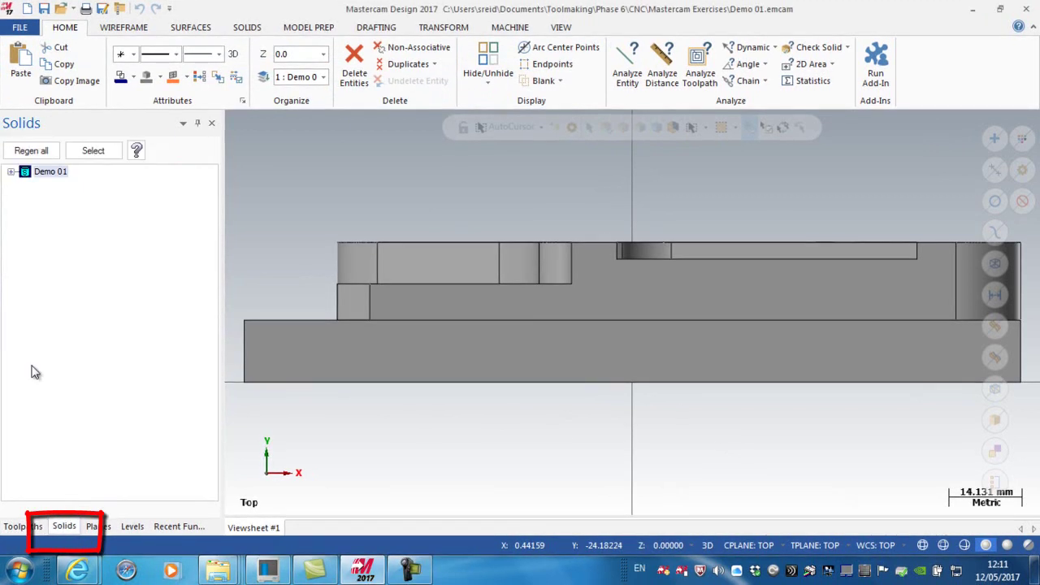
pyautogui.click(11, 173)
pyautogui.click(56, 184)
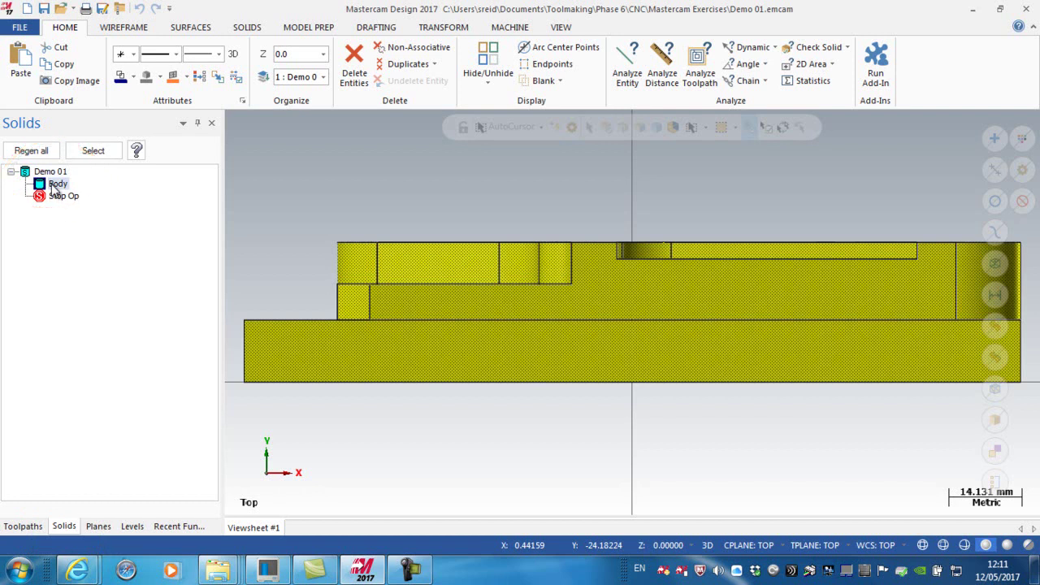
pyautogui.click(22, 526)
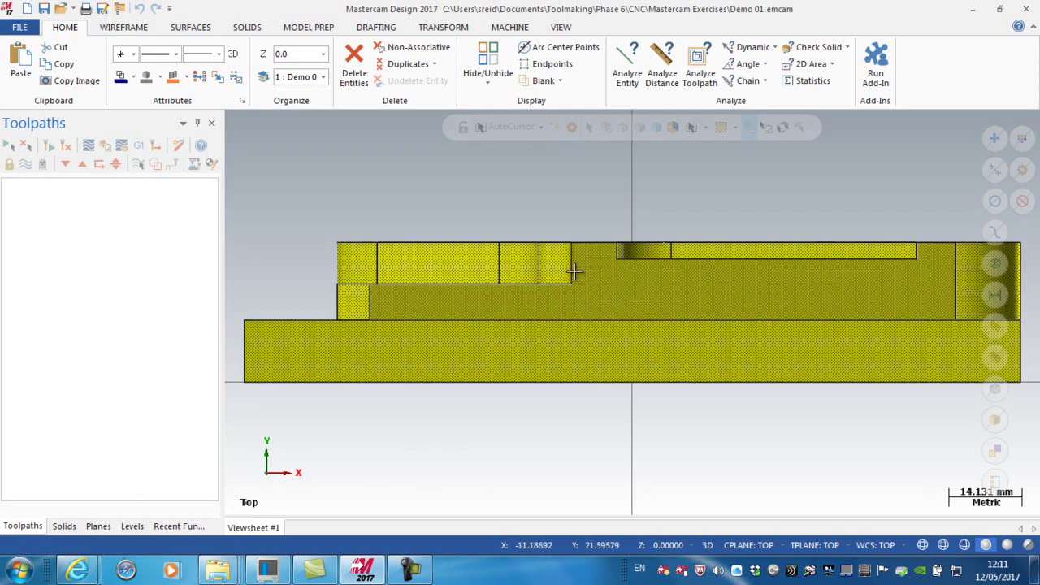
# Reorient the selected body with Translate to Plane, using Move from source plane Back to destination plane Top
pyautogui.moveTo(556, 173); pyautogui.dragTo(395, 227, button='middle')
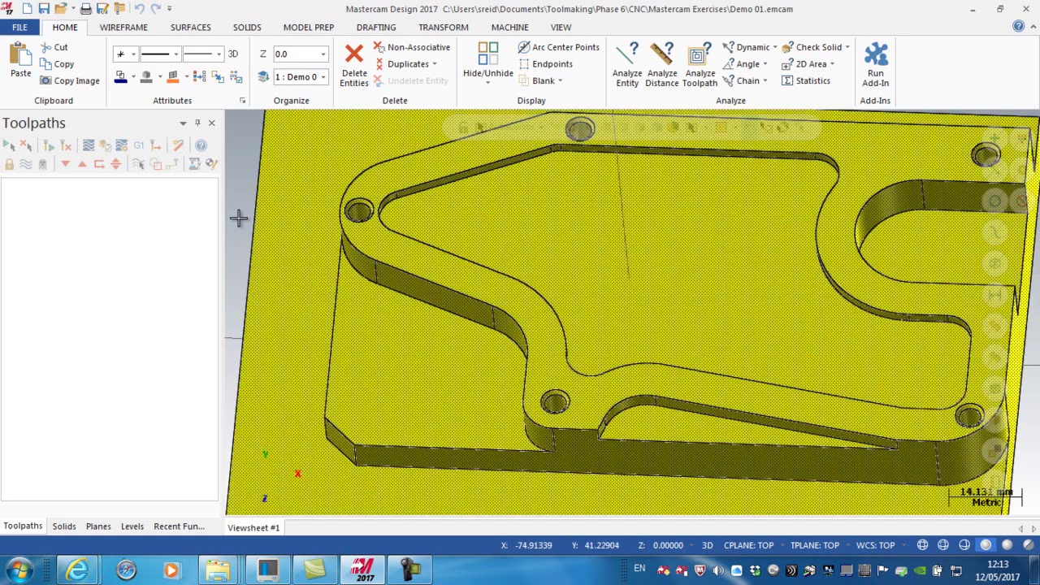
pyautogui.rightClick(239, 218)
pyautogui.click(284, 318)
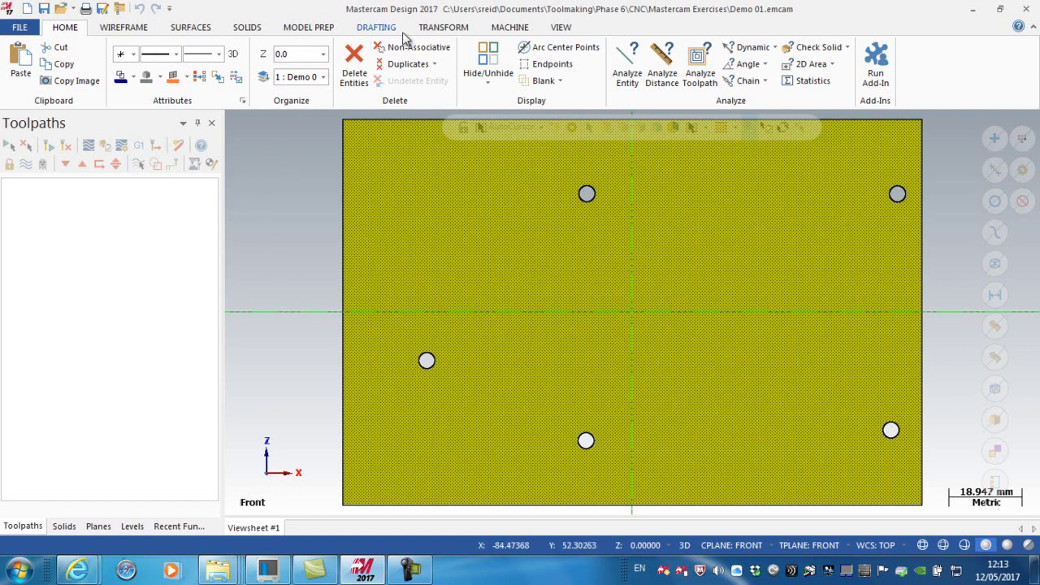
pyautogui.click(443, 30)
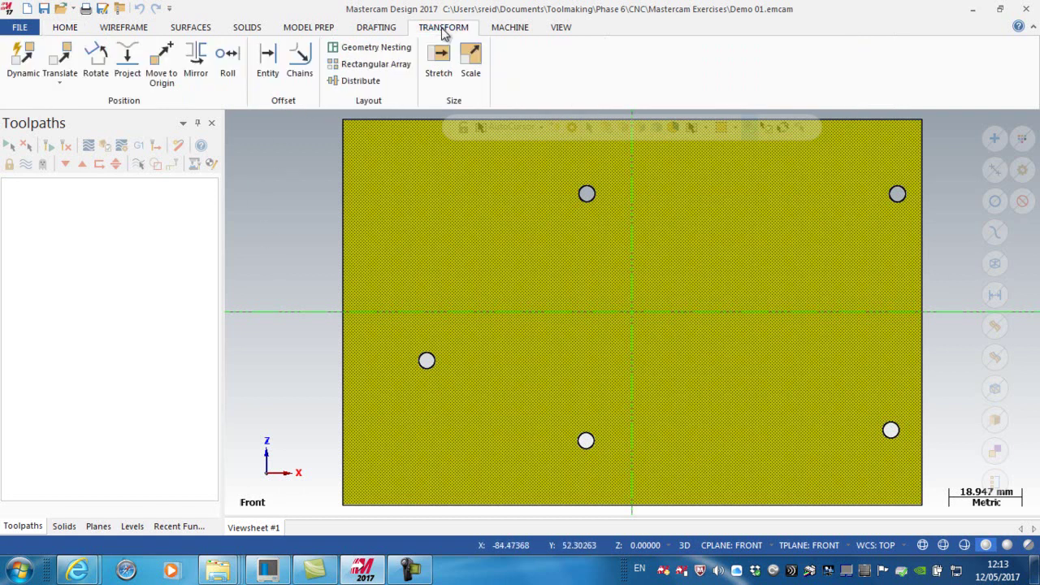
pyautogui.click(61, 89)
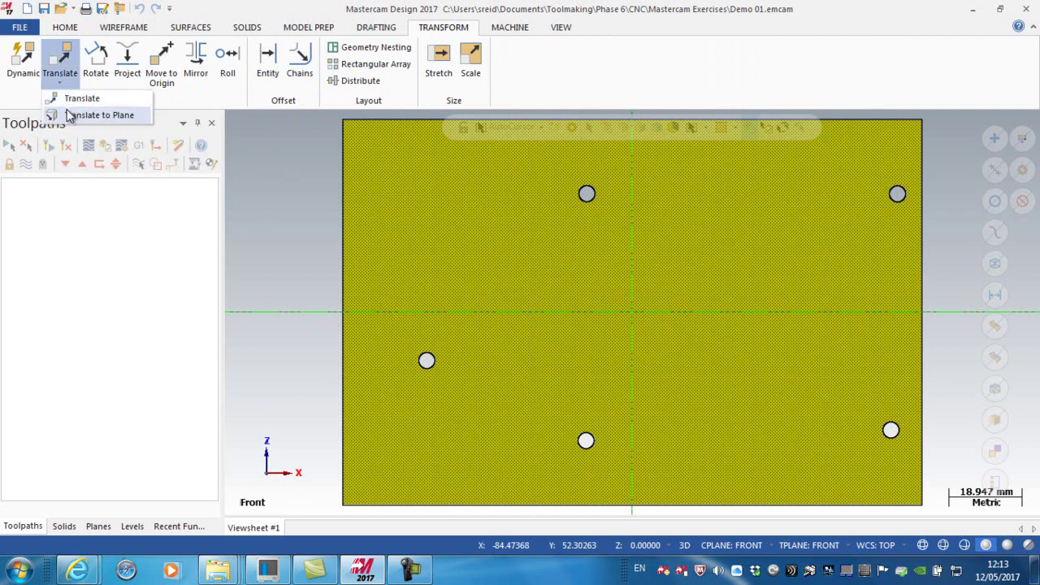
pyautogui.click(77, 115)
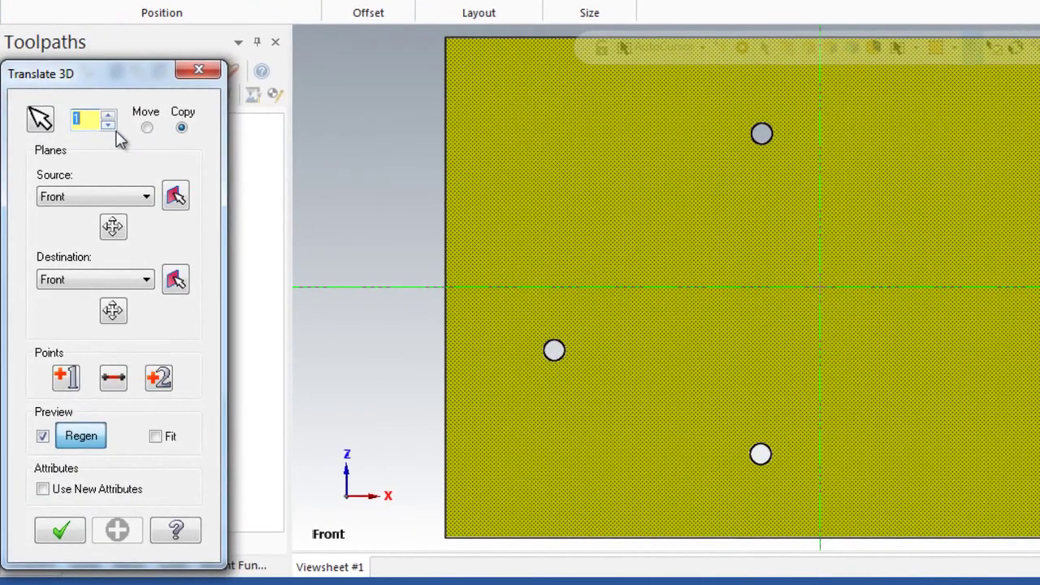
pyautogui.click(75, 198)
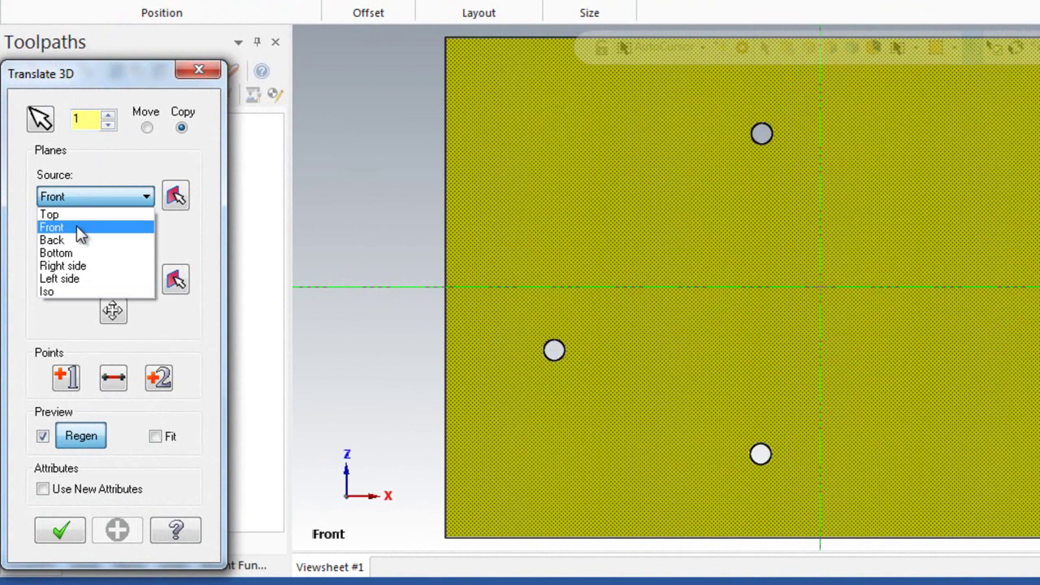
pyautogui.click(70, 239)
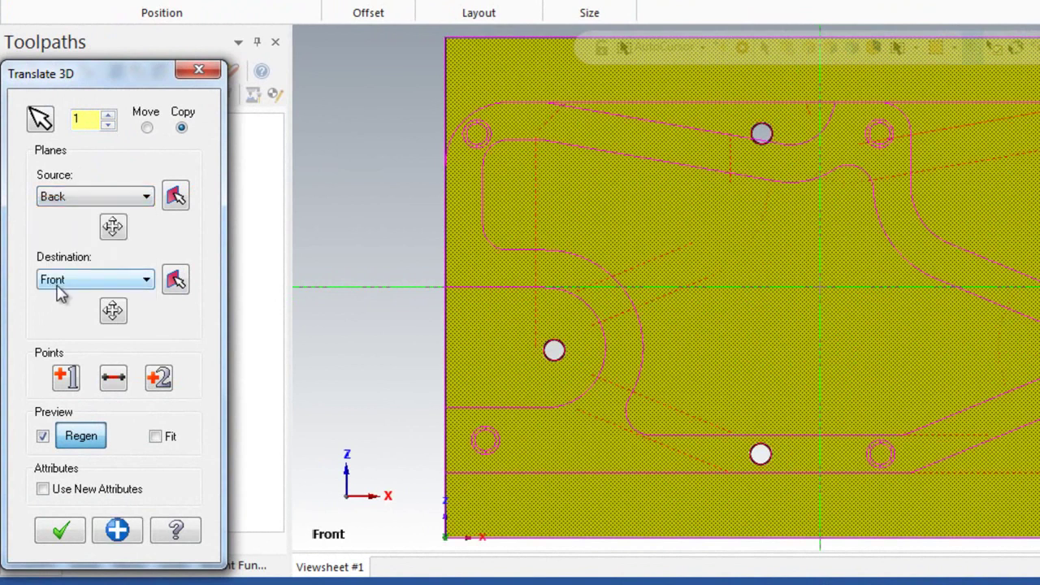
pyautogui.click(59, 284)
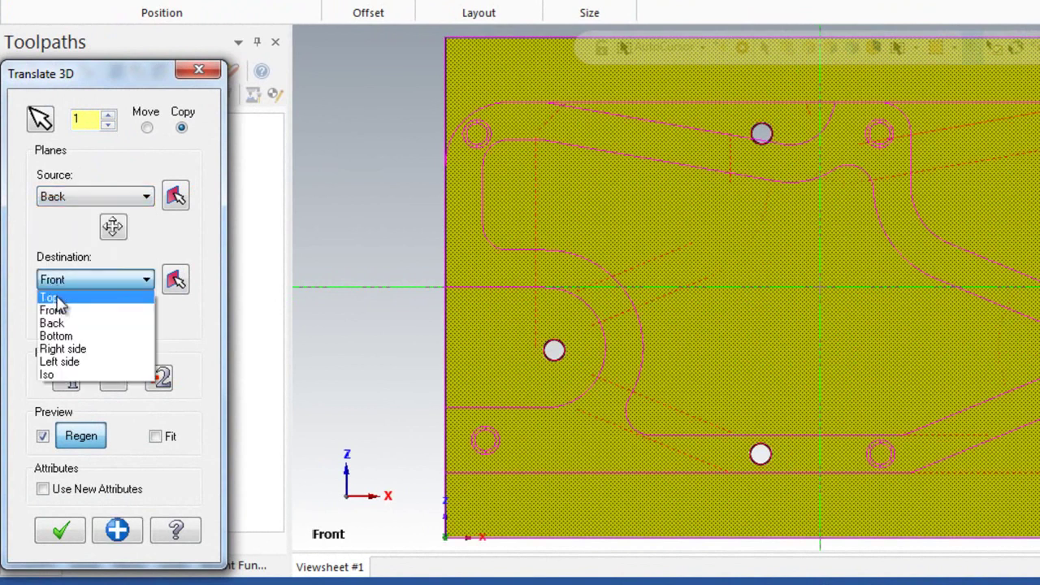
pyautogui.click(50, 298)
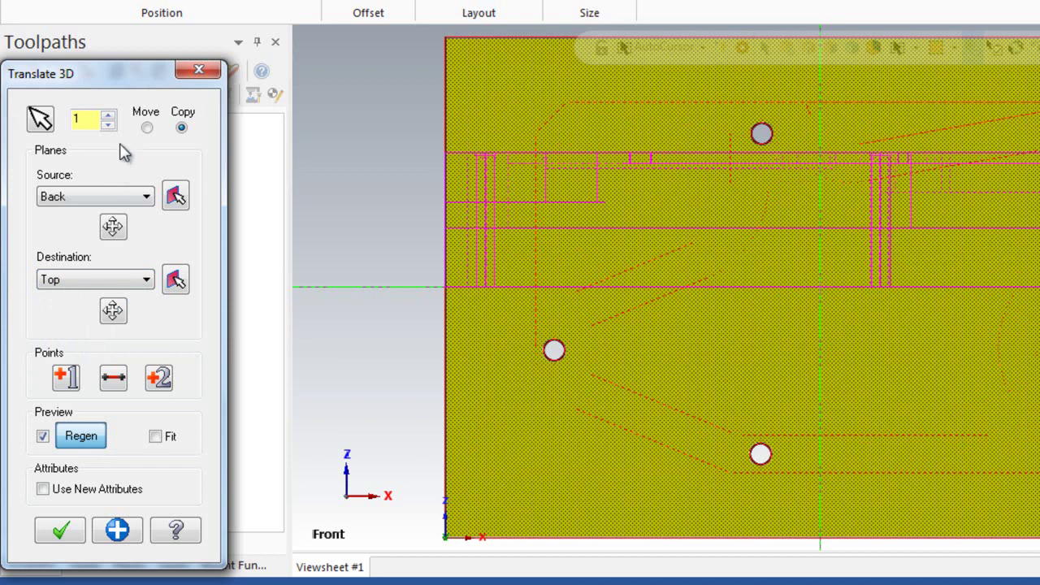
pyautogui.click(147, 127)
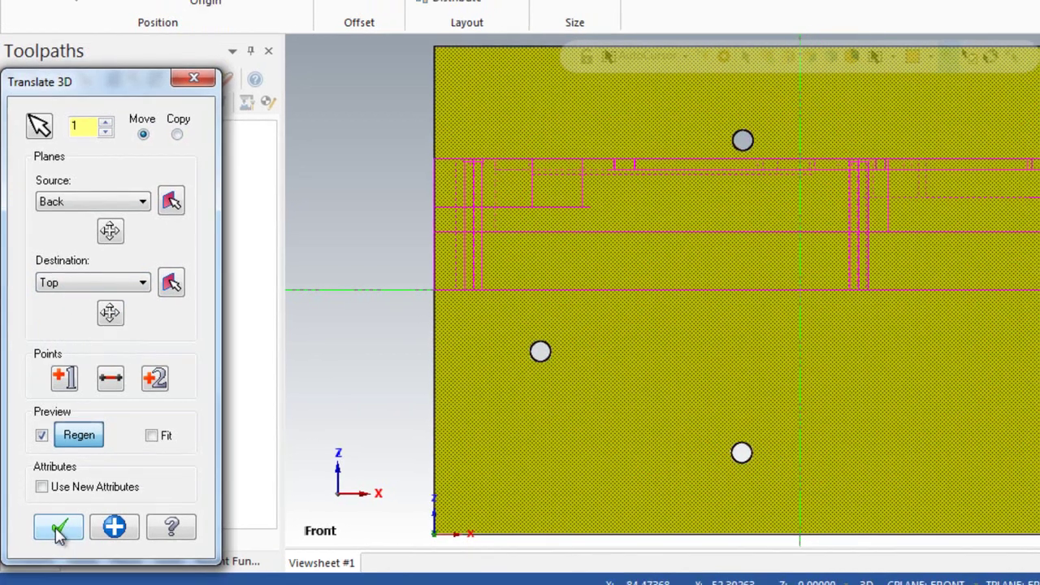
pyautogui.click(61, 530)
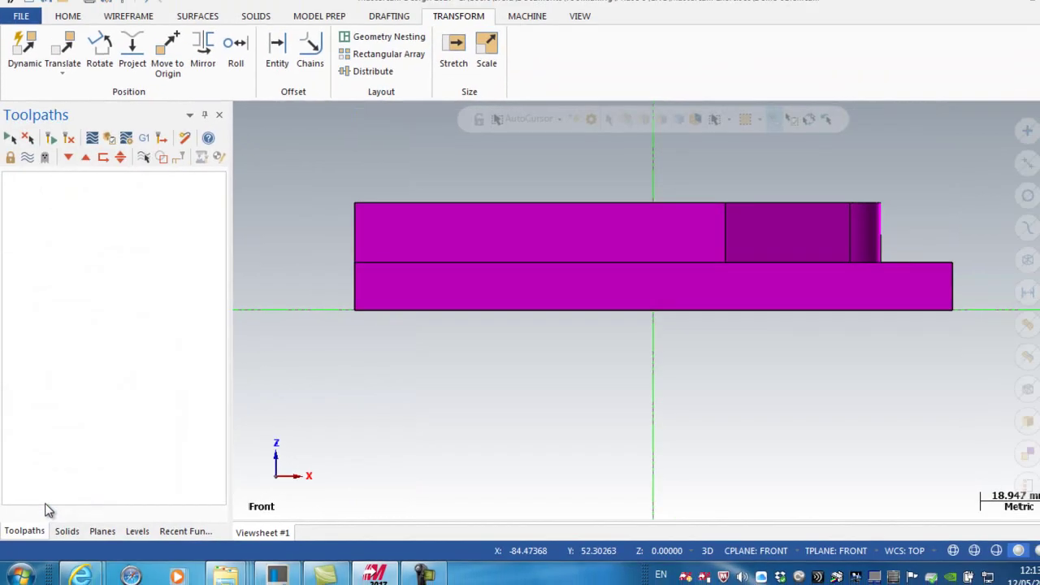
# Move the whole part to the origin, using the base plate's upper-face corner at X -75, Y -50, Z 12 as the reference point
pyautogui.rightClick(316, 428)
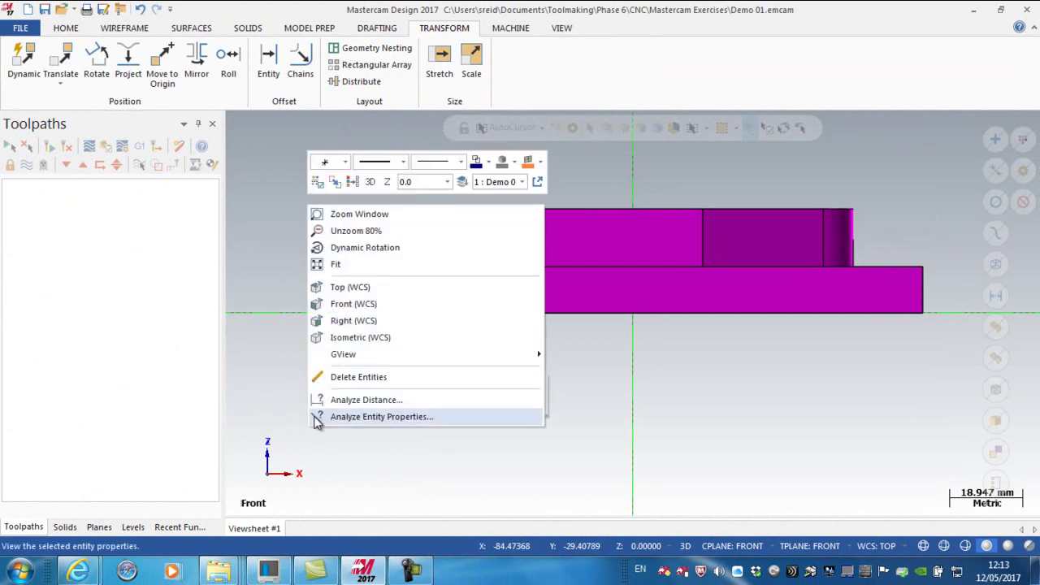
pyautogui.click(341, 286)
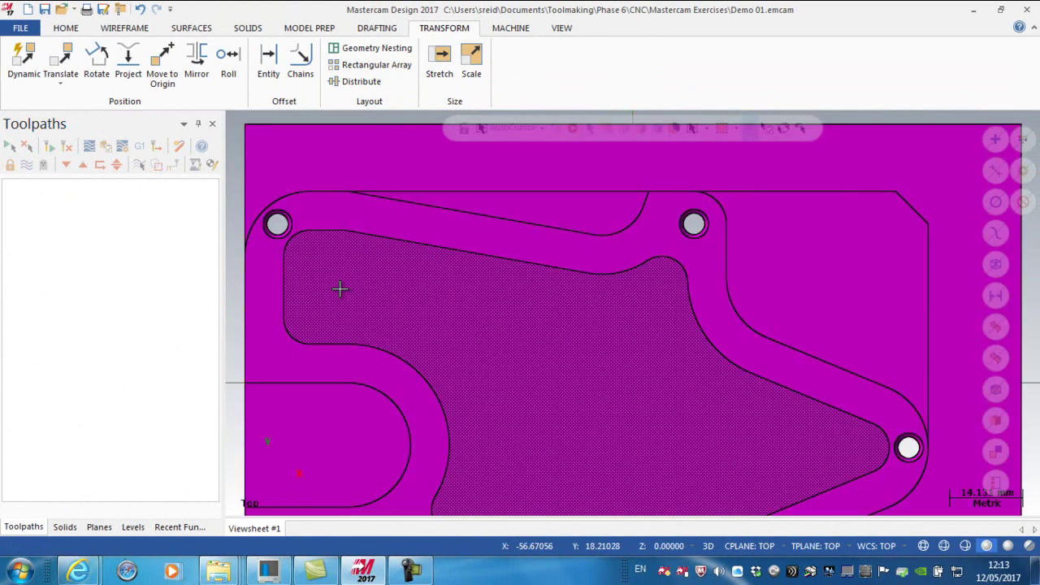
pyautogui.rightClick(425, 320)
pyautogui.click(462, 375)
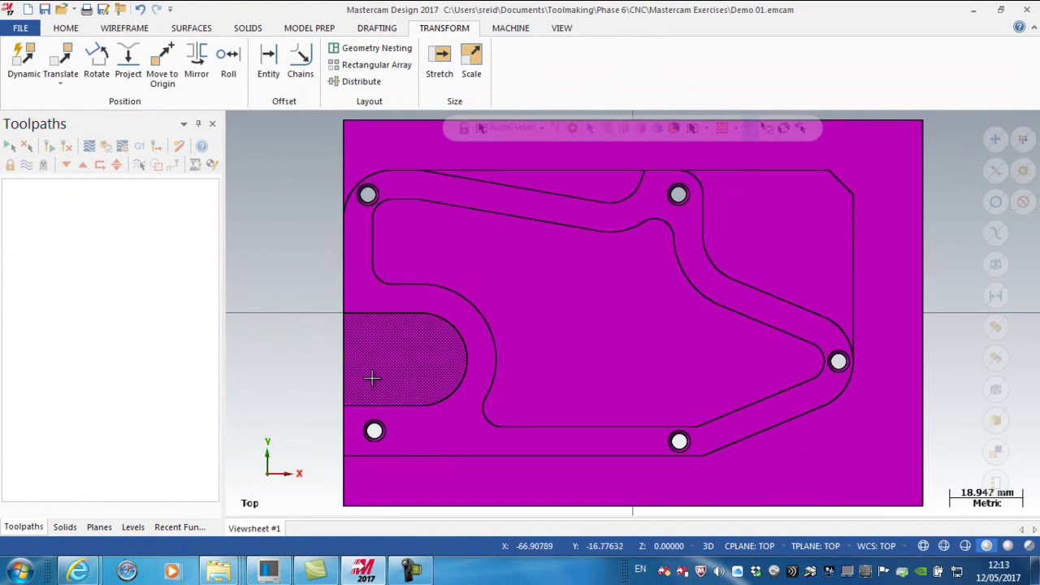
pyautogui.rightClick(274, 229)
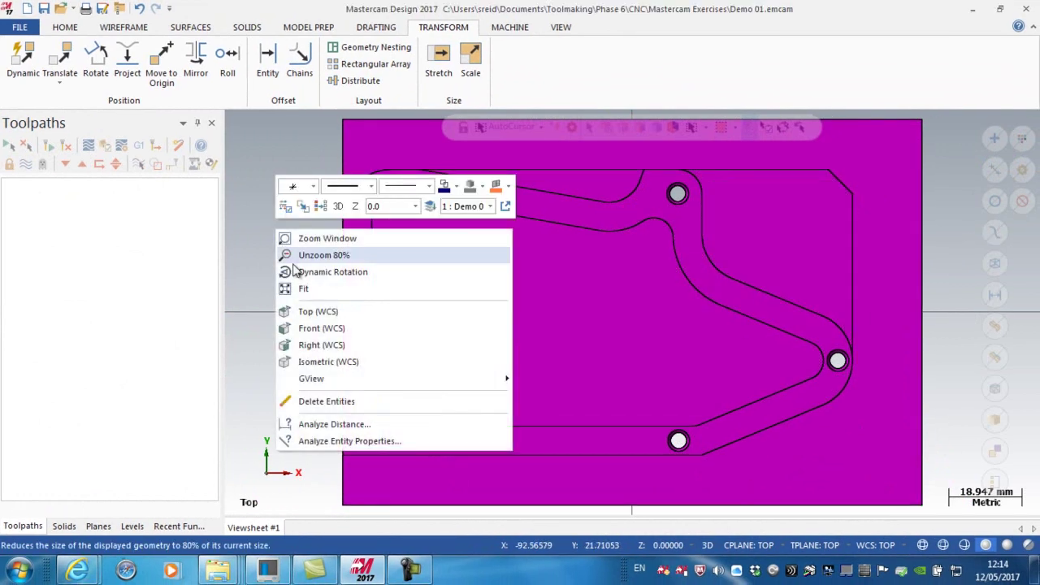
pyautogui.click(327, 361)
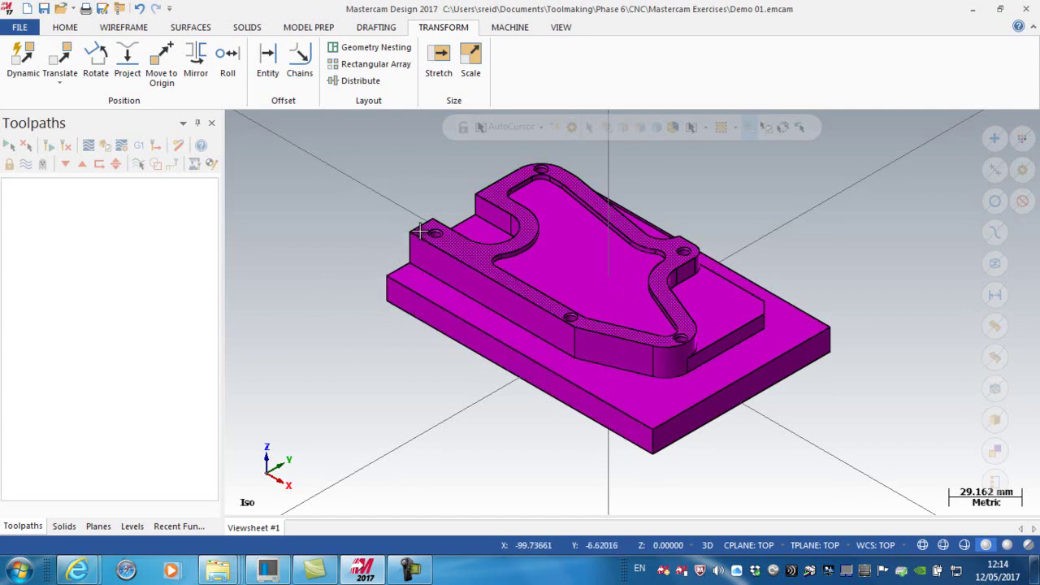
pyautogui.scroll(1, 419, 232)
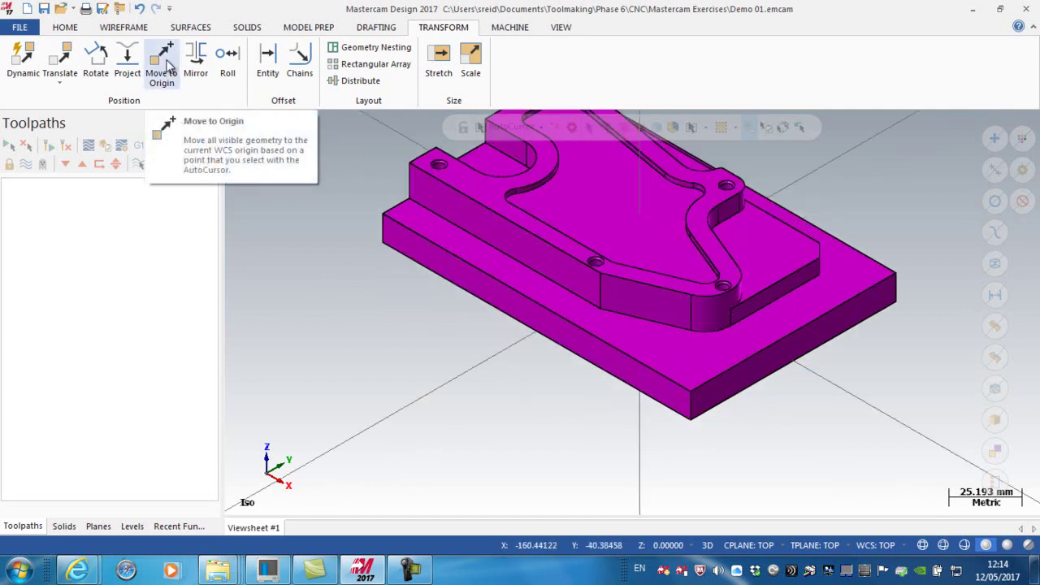
pyautogui.click(162, 65)
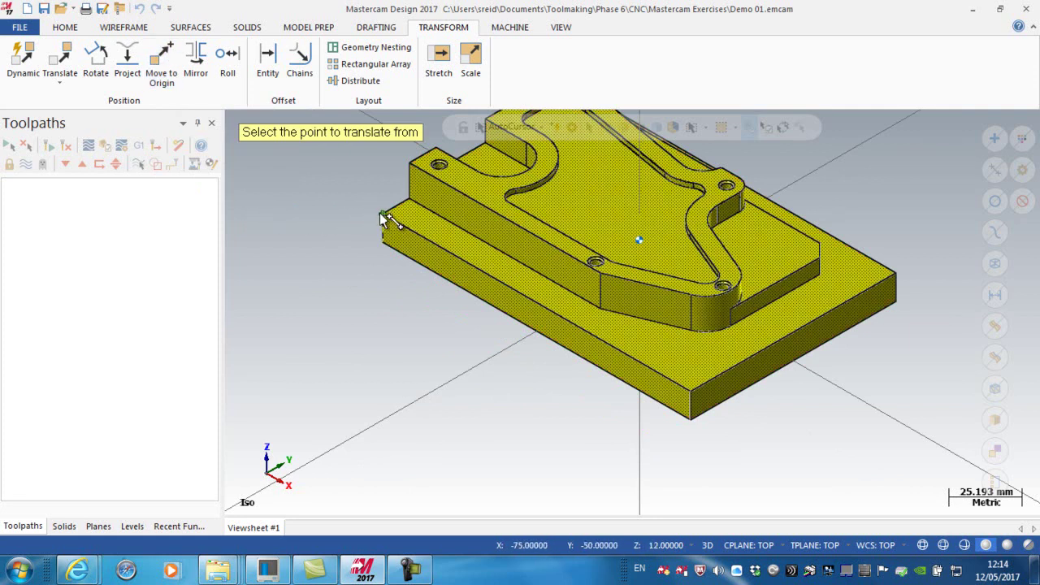
pyautogui.scroll(6, 382, 218)
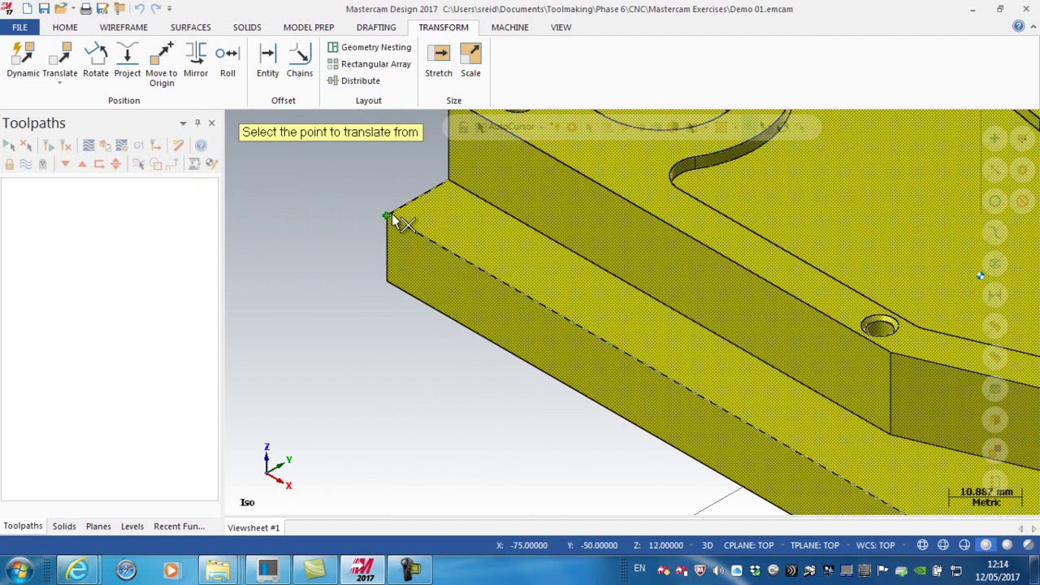
pyautogui.click(388, 217)
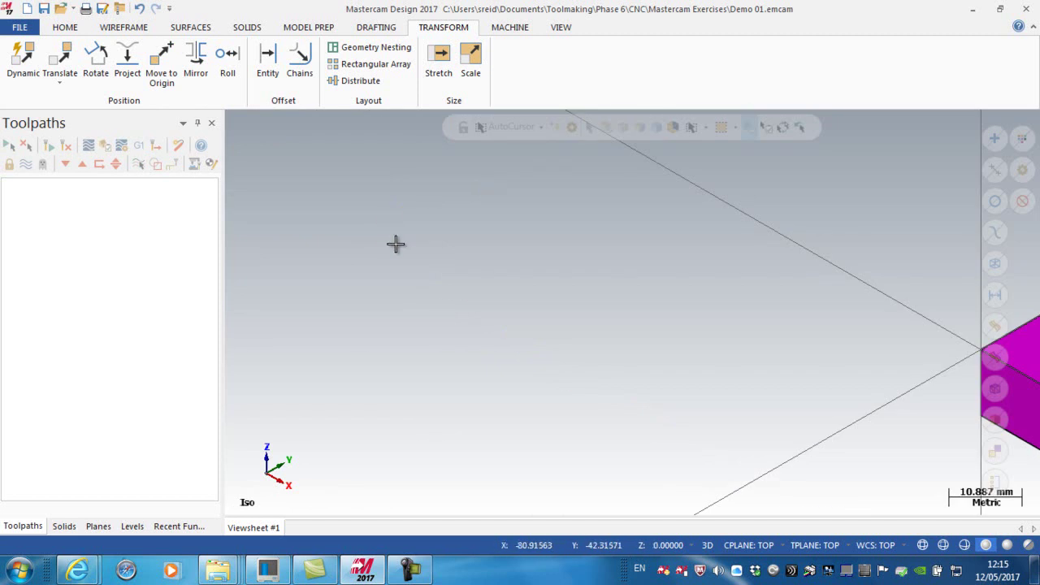
# Check the base plate corner against the origin axes in the Top view
pyautogui.rightClick(395, 243)
pyautogui.click(432, 327)
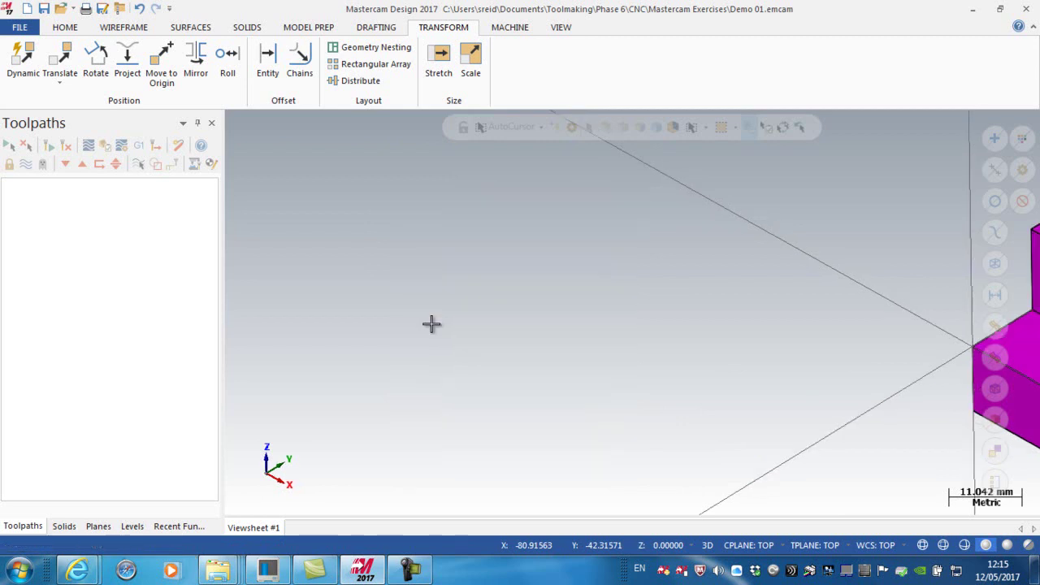
pyautogui.scroll(5, 624, 309)
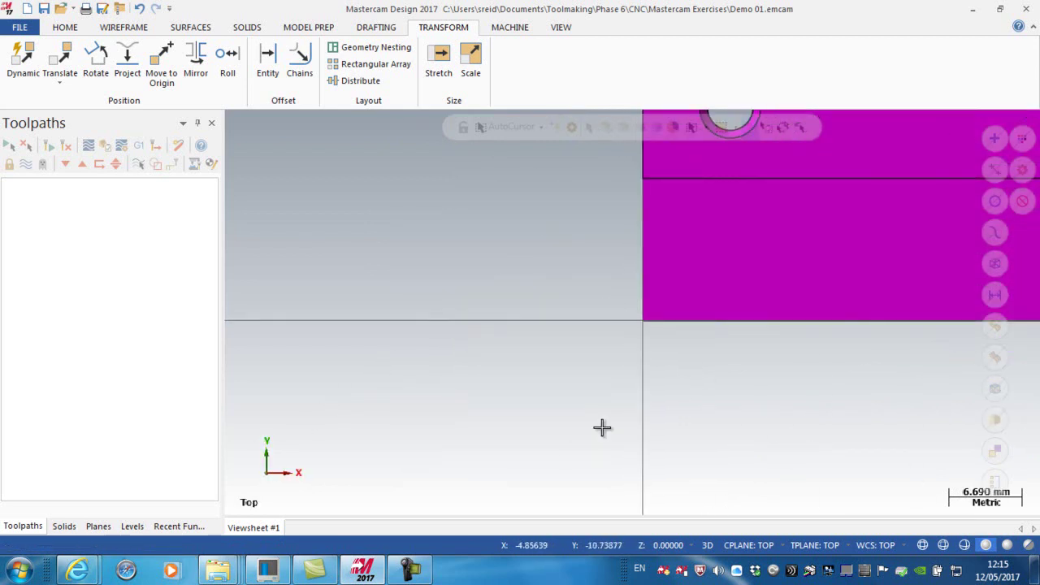
pyautogui.scroll(1, 694, 362)
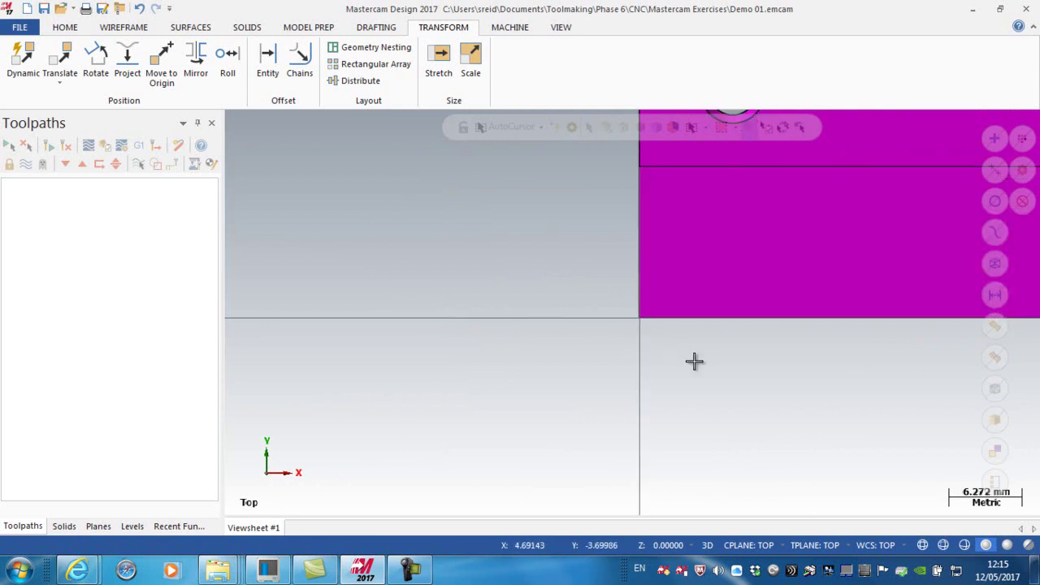
# Show the whole part fitted in the isometric view
pyautogui.scroll(-2, 693, 361)
pyautogui.scroll(-6, 694, 362)
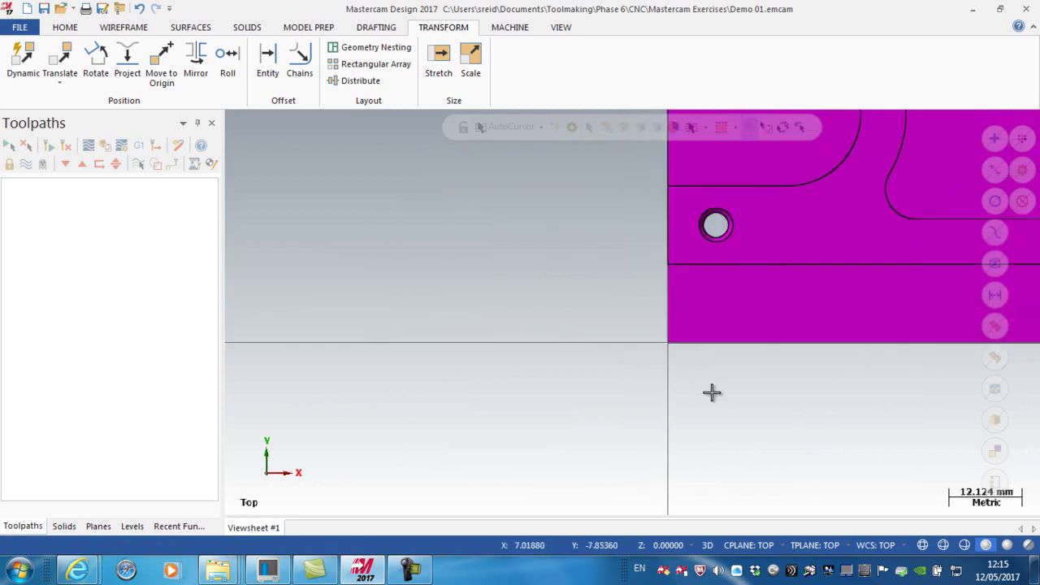
pyautogui.rightClick(561, 317)
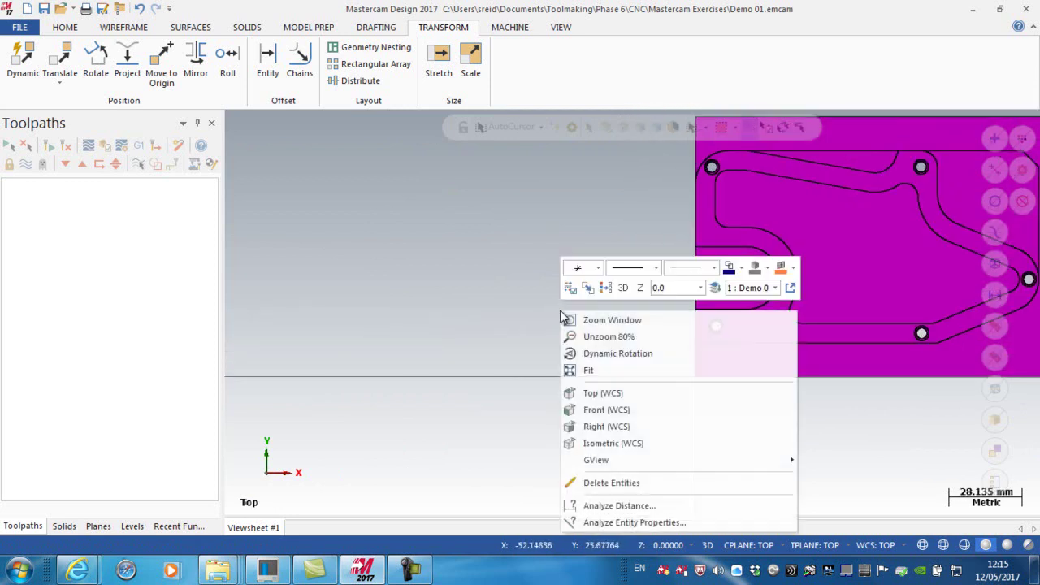
pyautogui.click(593, 442)
pyautogui.rightClick(593, 155)
pyautogui.click(622, 219)
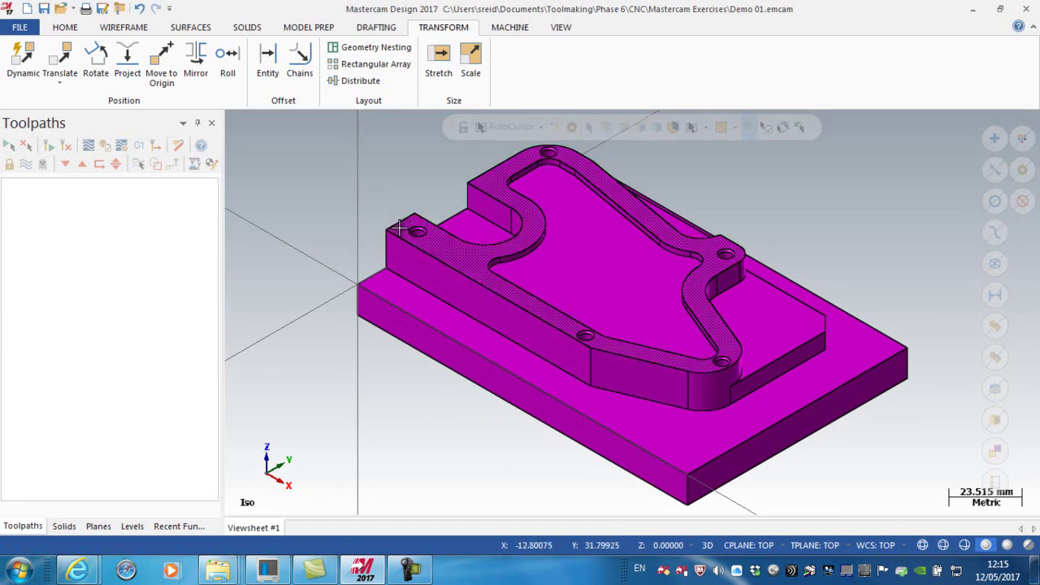
# Set up a Translate of the whole part from the raised profile's upper corner nearest the origin to the origin point
pyautogui.click(64, 57)
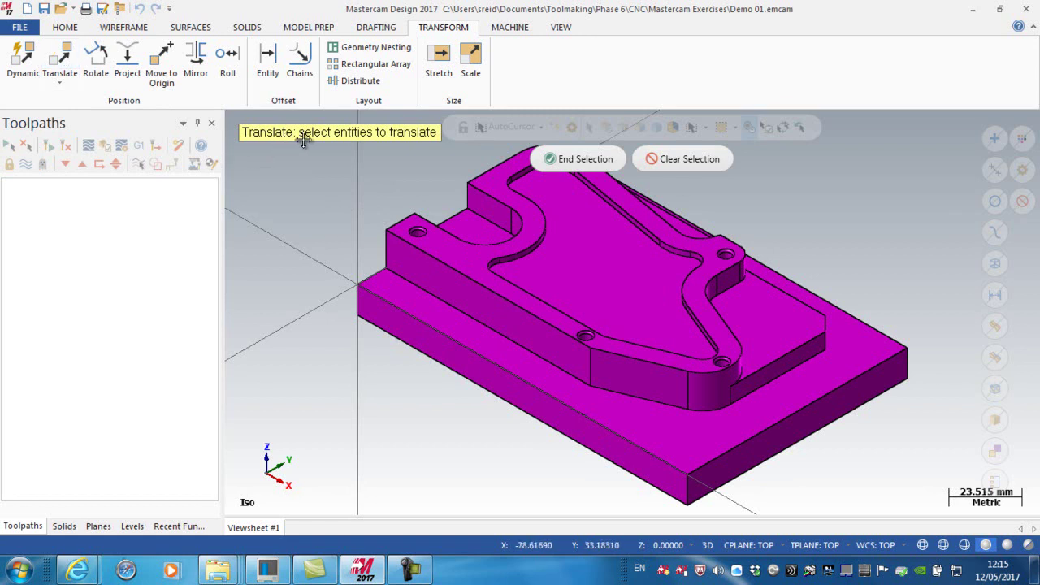
pyautogui.click(535, 216)
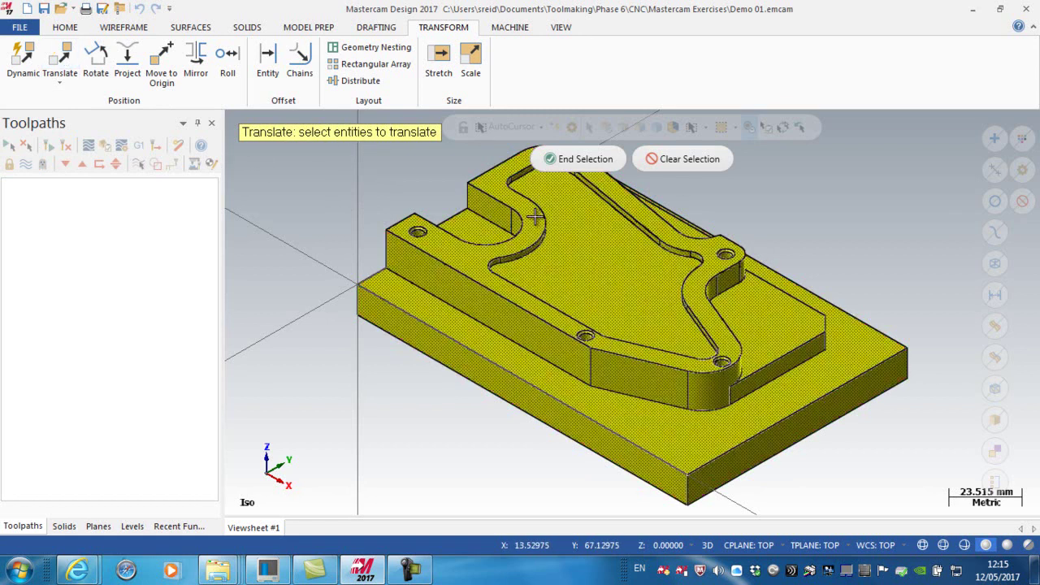
pyautogui.click(578, 160)
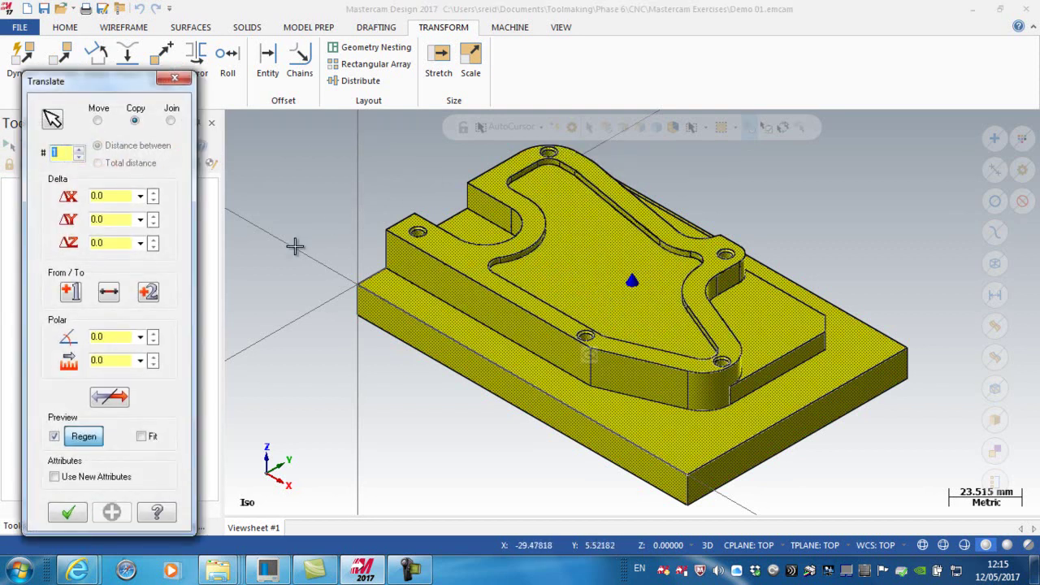
pyautogui.click(70, 292)
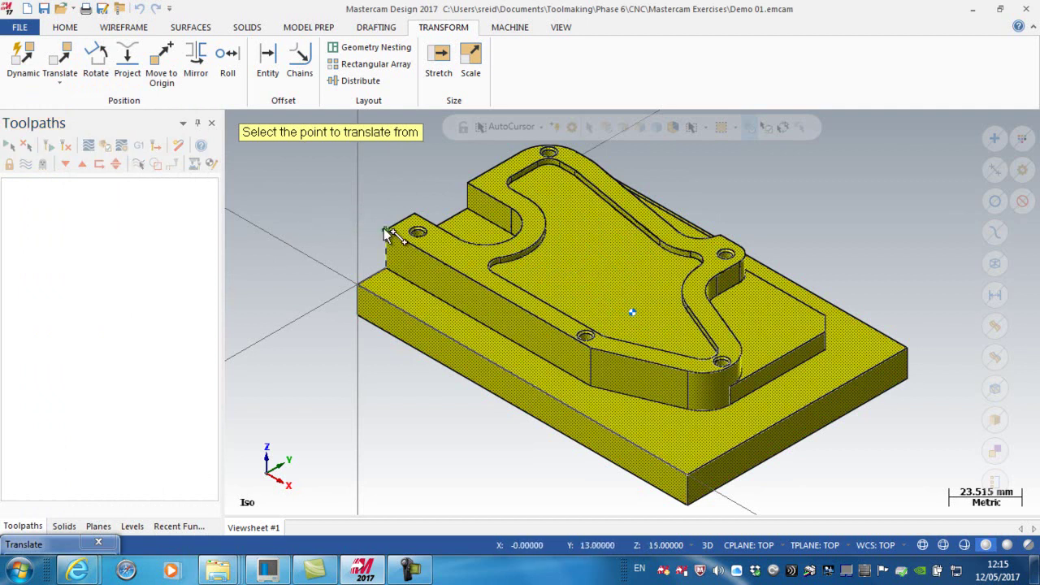
pyautogui.scroll(4, 388, 234)
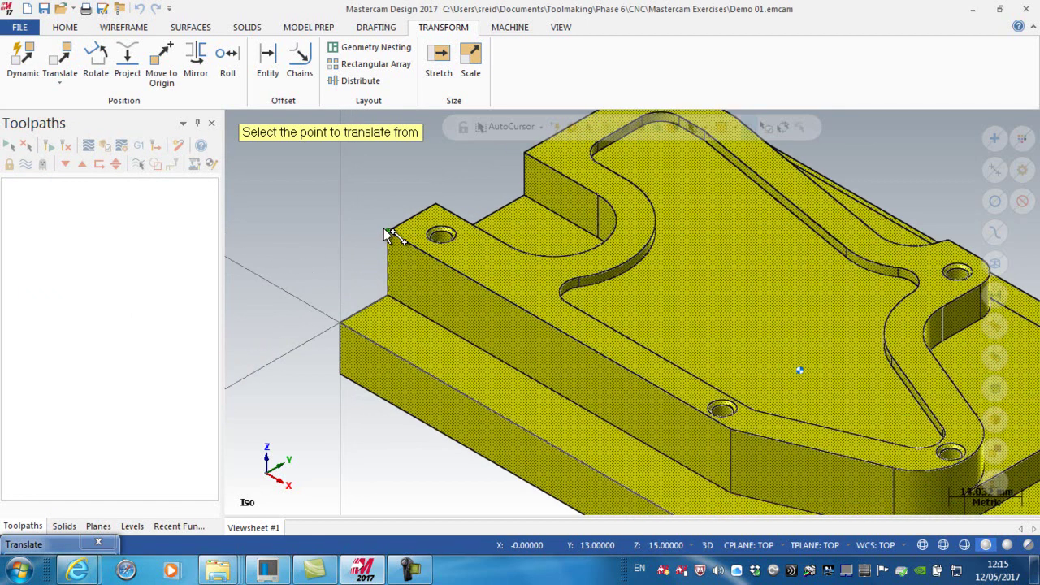
pyautogui.click(388, 234)
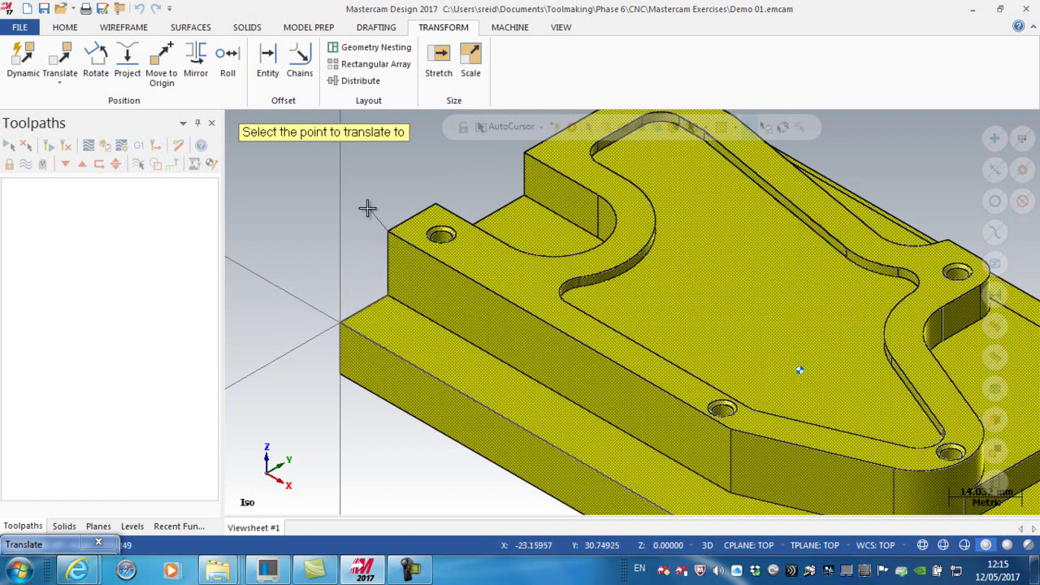
pyautogui.click(340, 325)
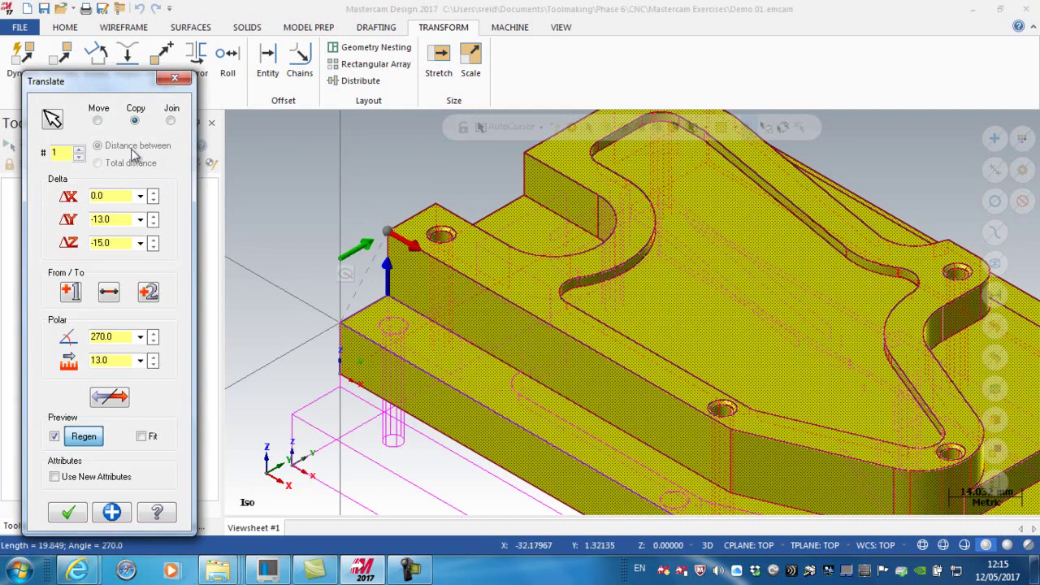
# Switch the translation from copying to Move, set delta Y to 0, and apply the shift of -15 in Z only
pyautogui.click(98, 121)
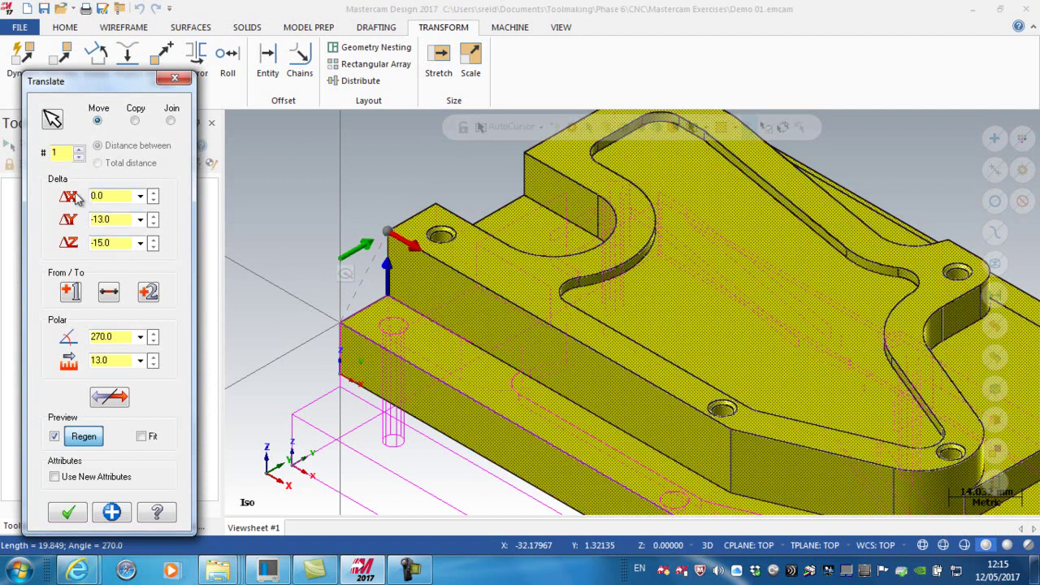
pyautogui.doubleClick(121, 221)
pyautogui.write('0')
pyautogui.press('Return')
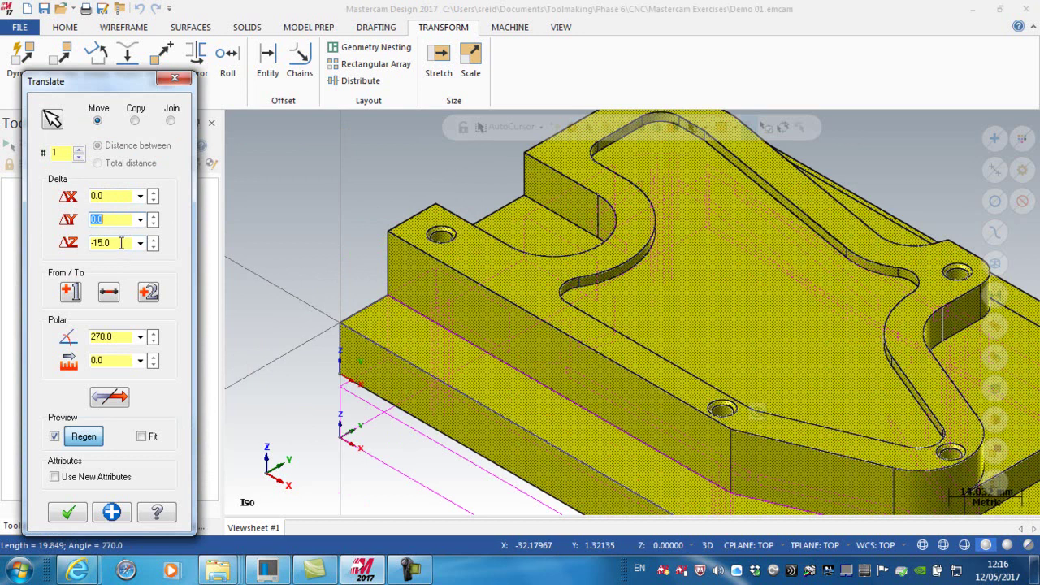
pyautogui.click(68, 512)
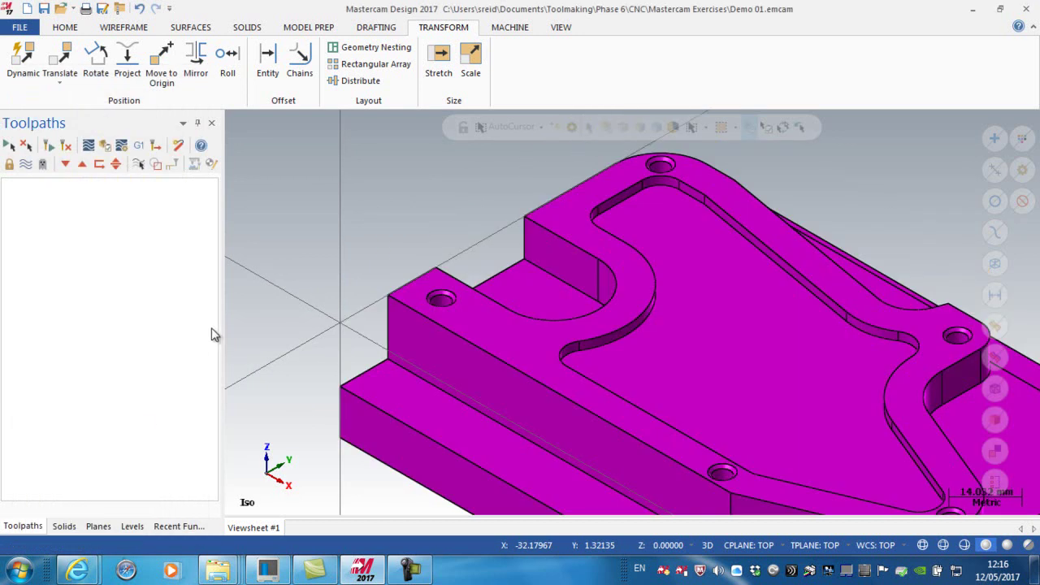